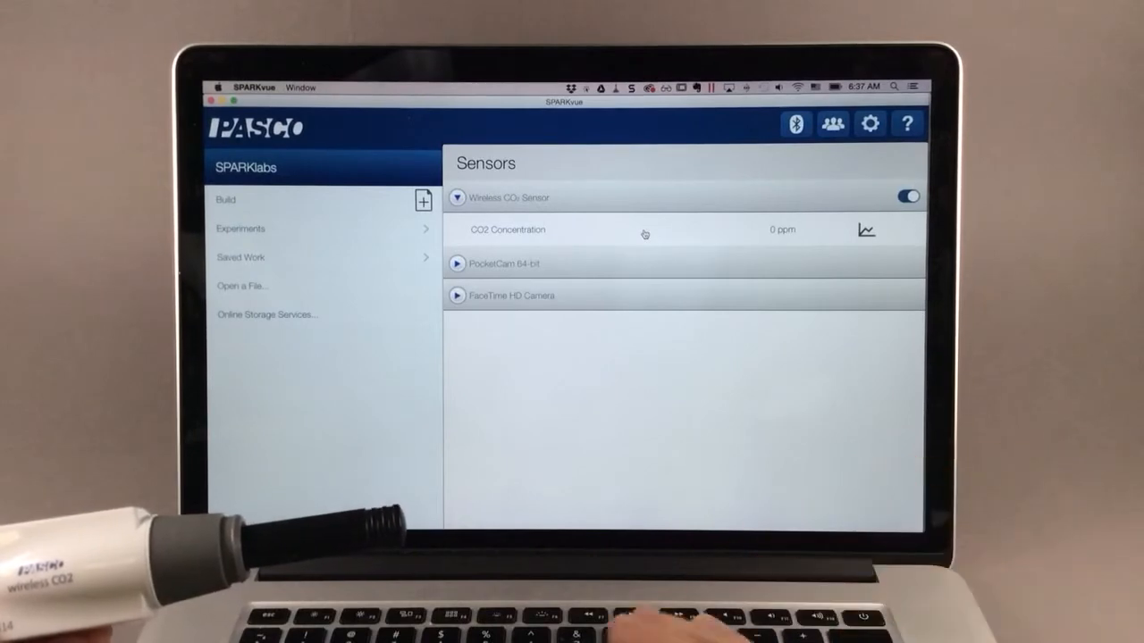
# Show CO2 Concentration as a graph over time and bring up Experiment Tools.
pyautogui.click(644, 235)
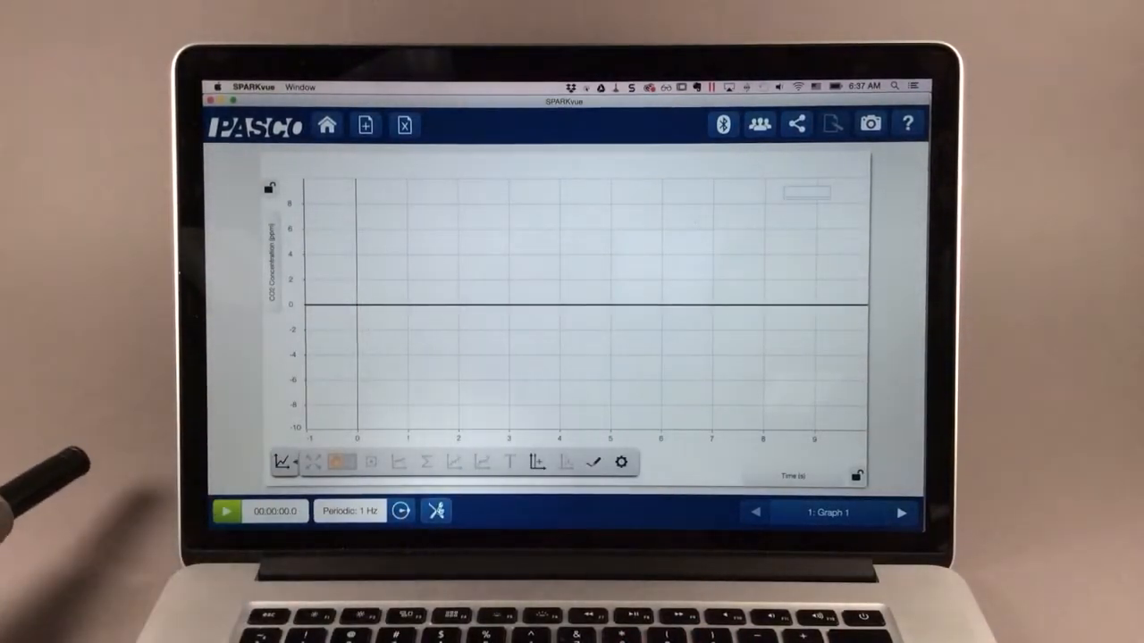
pyautogui.click(435, 516)
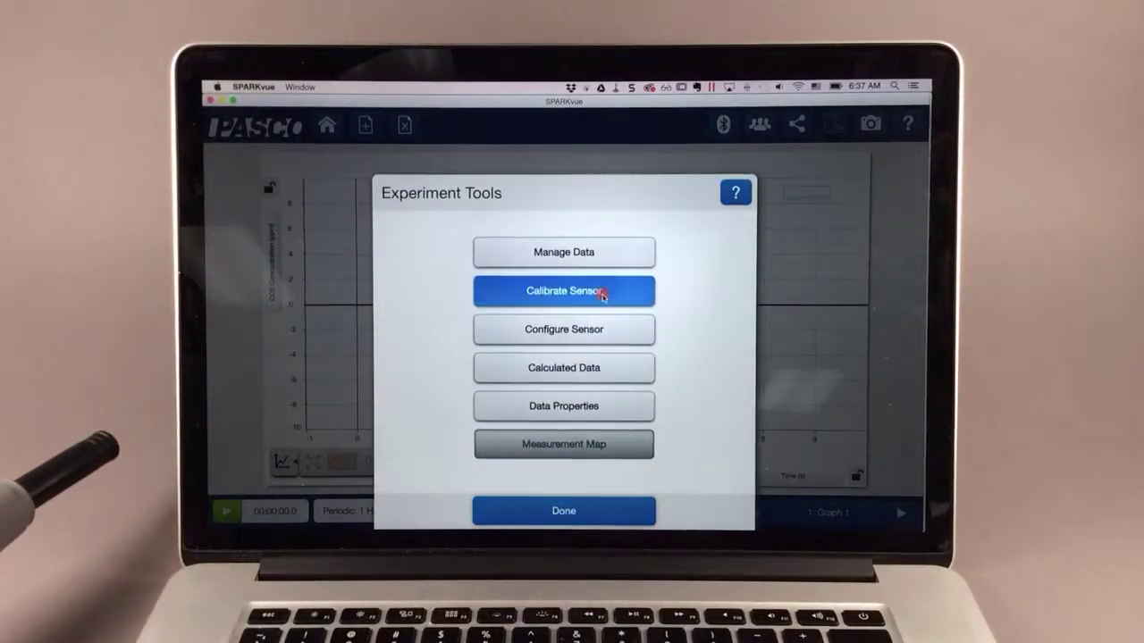
# Calibrate the Wireless CO2 Sensor's CO2 ppm with a 1-point offset to 400 ppm fresh air.
pyautogui.click(603, 296)
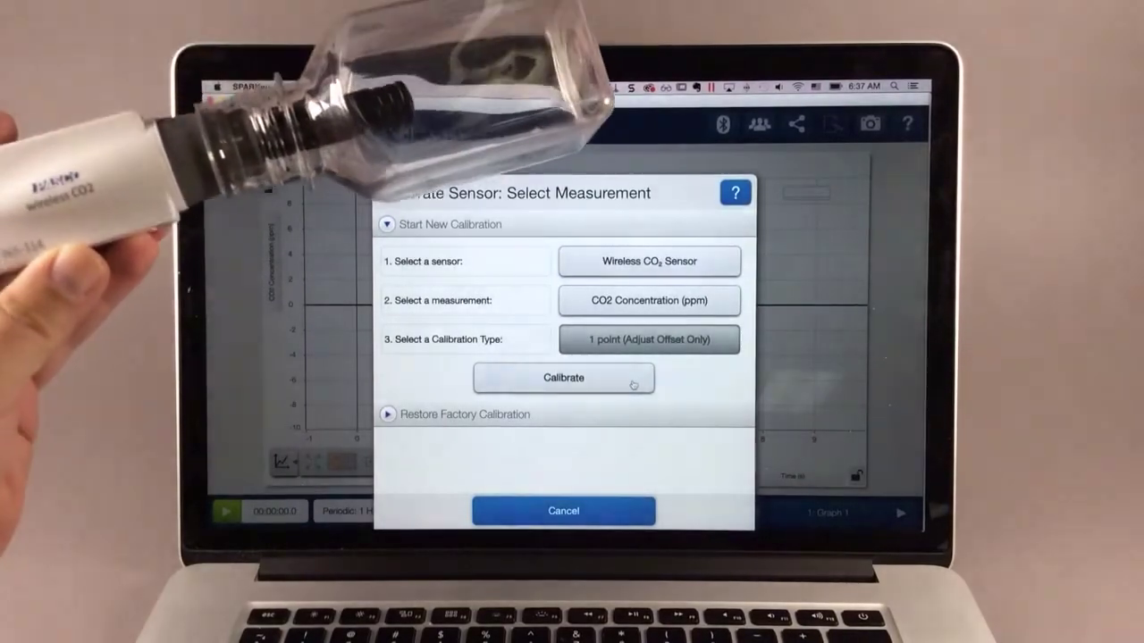
pyautogui.click(633, 382)
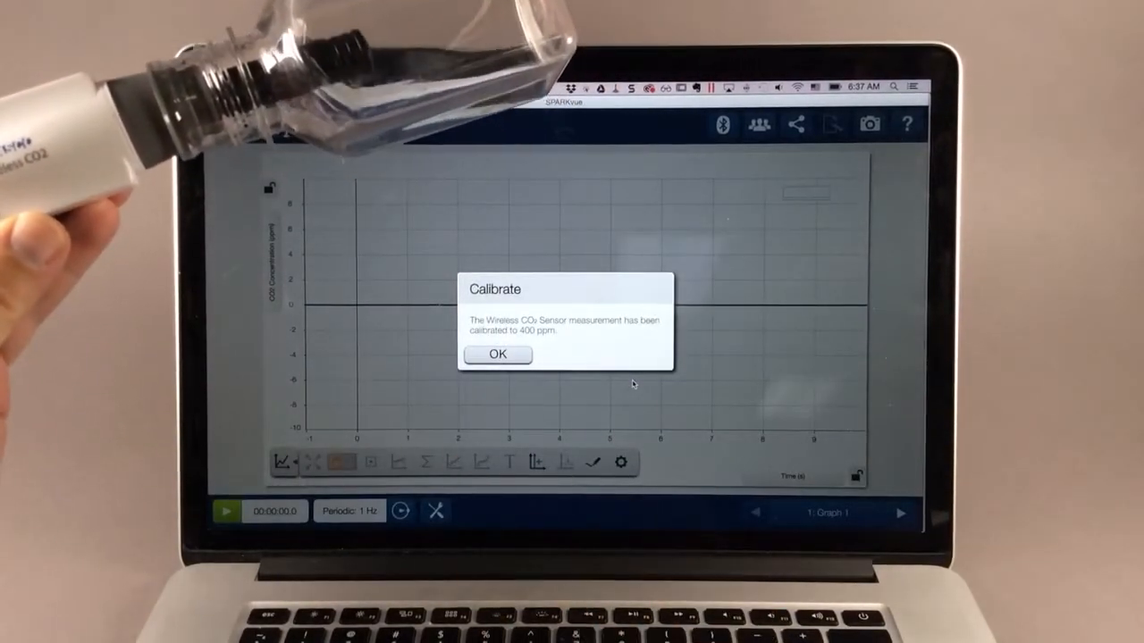